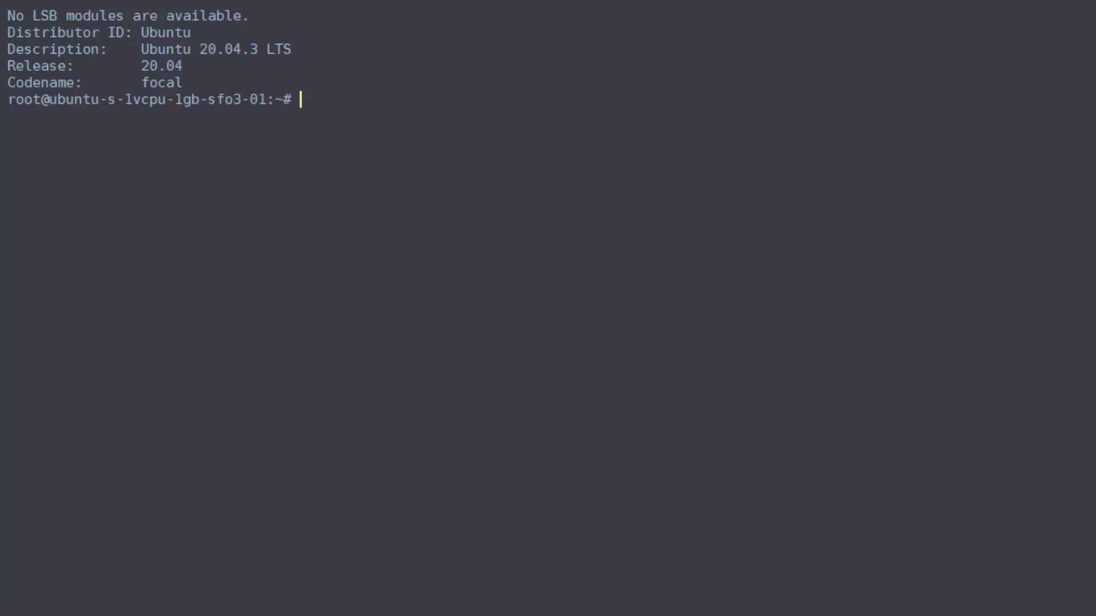
{"action": "type", "text": "apt update"}
- Refresh package lists with apt update and install ssmtp and mailutils (already newest)
{"action": "key", "text": "Return"}
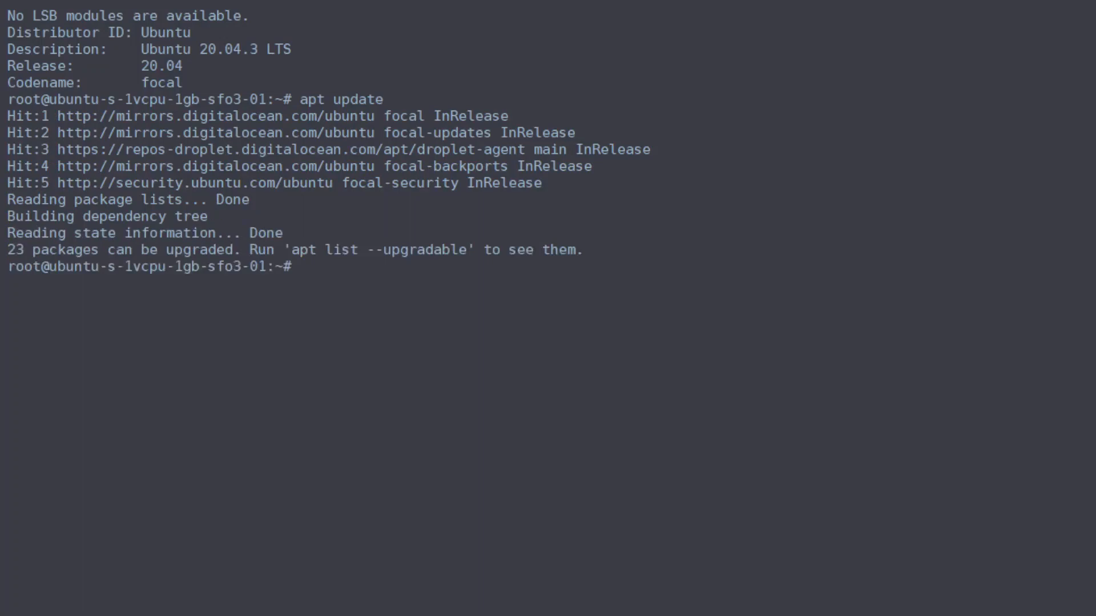
{"action": "type", "text": "apt ins"}
{"action": "key", "text": "BackSpace"}
{"action": "key", "text": "BackSpace"}
{"action": "type", "text": "nstall "}
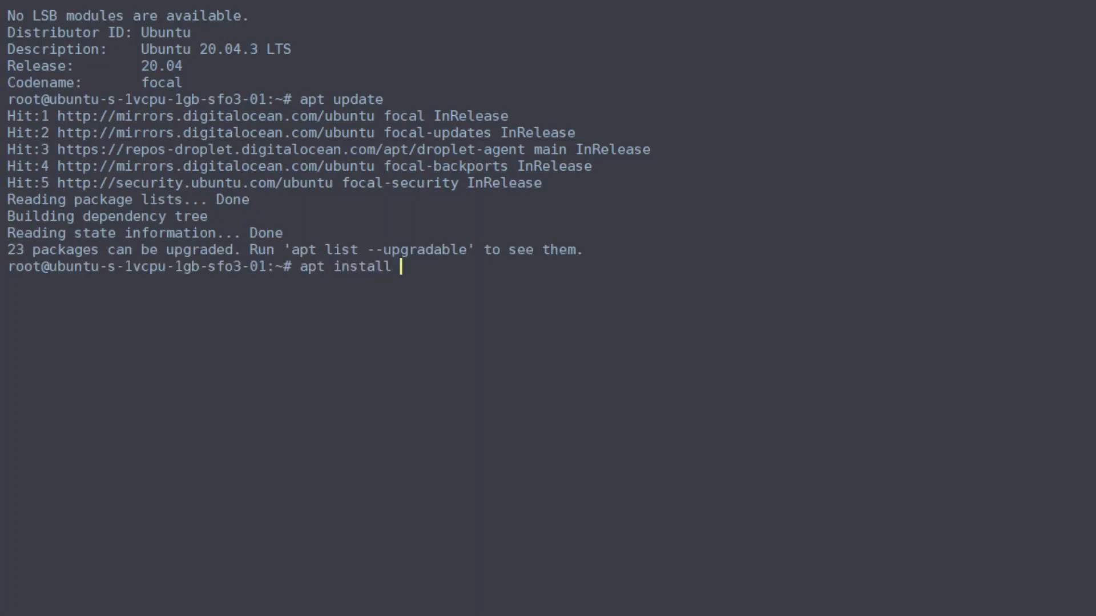
{"action": "type", "text": "ssmtp"}
{"action": "type", "text": "mail"}
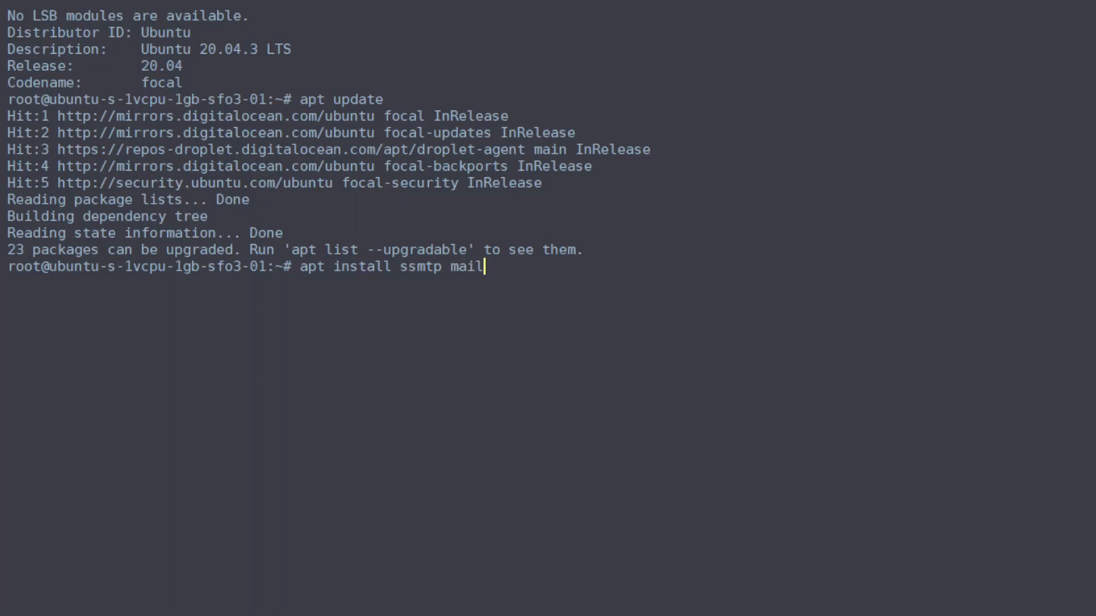
{"action": "type", "text": "utils -y"}
{"action": "key", "text": "Return"}
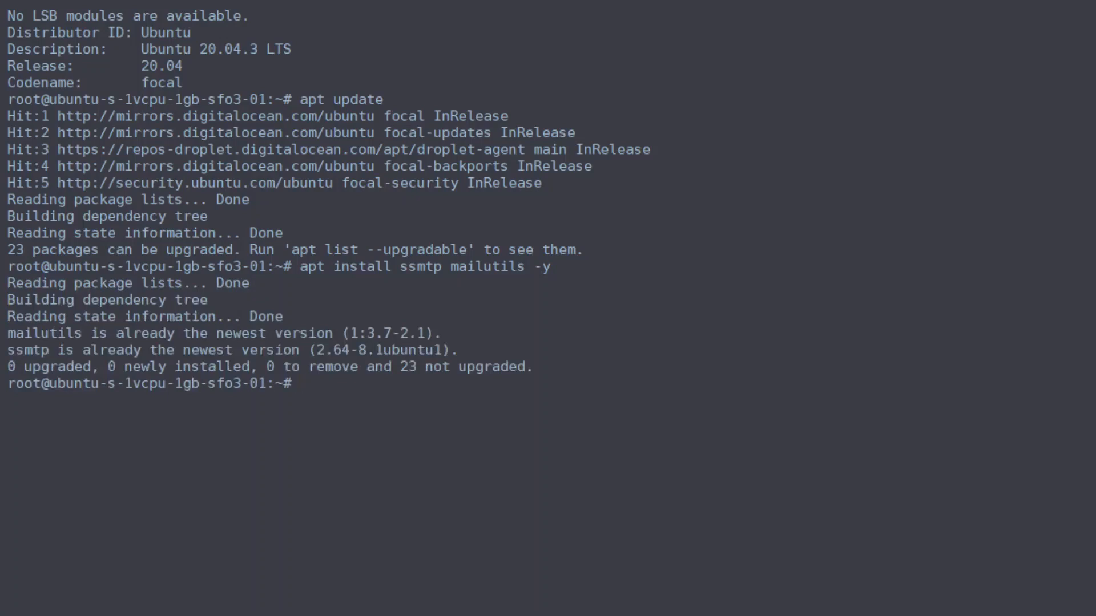
{"action": "type", "text": "mail --v"}
{"action": "type", "text": "ersion"}
- Confirm GNU Mailutils 3.7 via mail --version
{"action": "key", "text": "Return"}
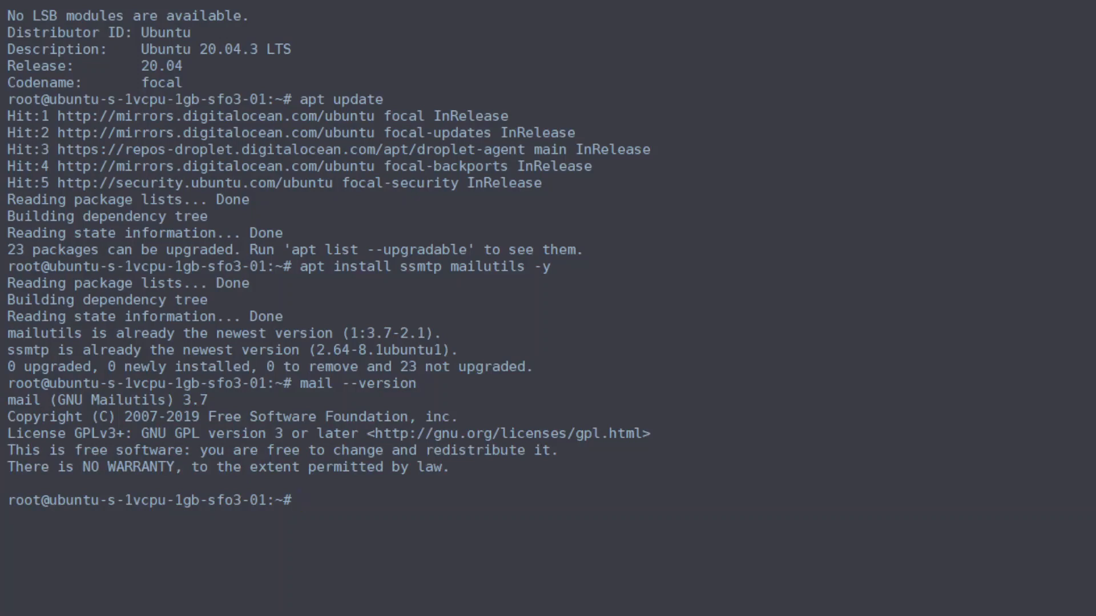
{"action": "type", "text": "no"}
{"action": "type", "text": "no "}
{"action": "type", "text": "/et"}
{"action": "type", "text": "c/ssm"}
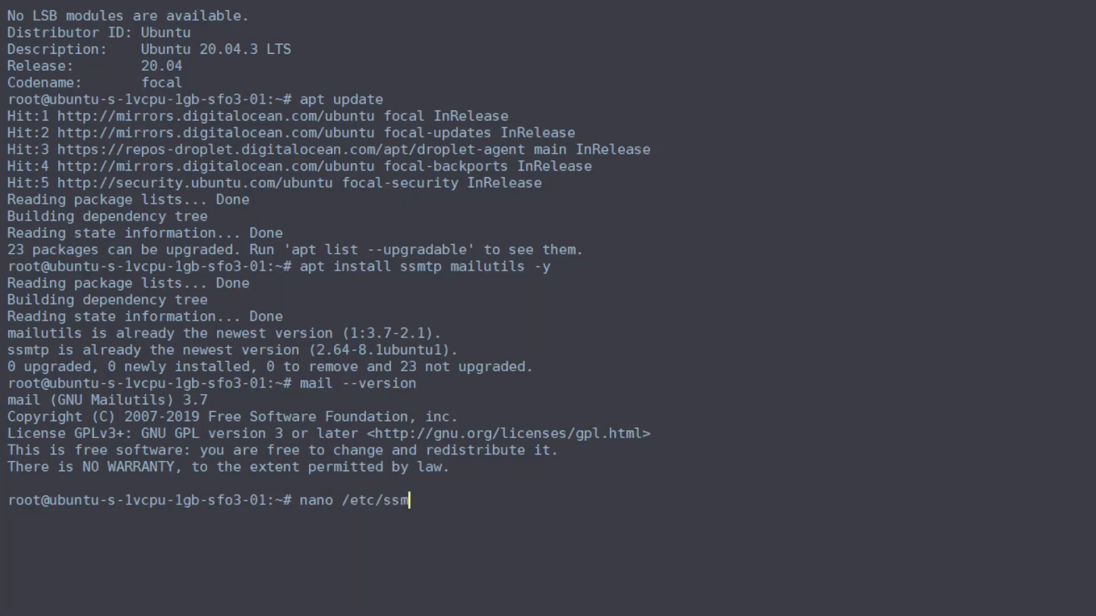
{"action": "type", "text": "tp/ssmtp"}
{"action": "type", "text": ".con"}
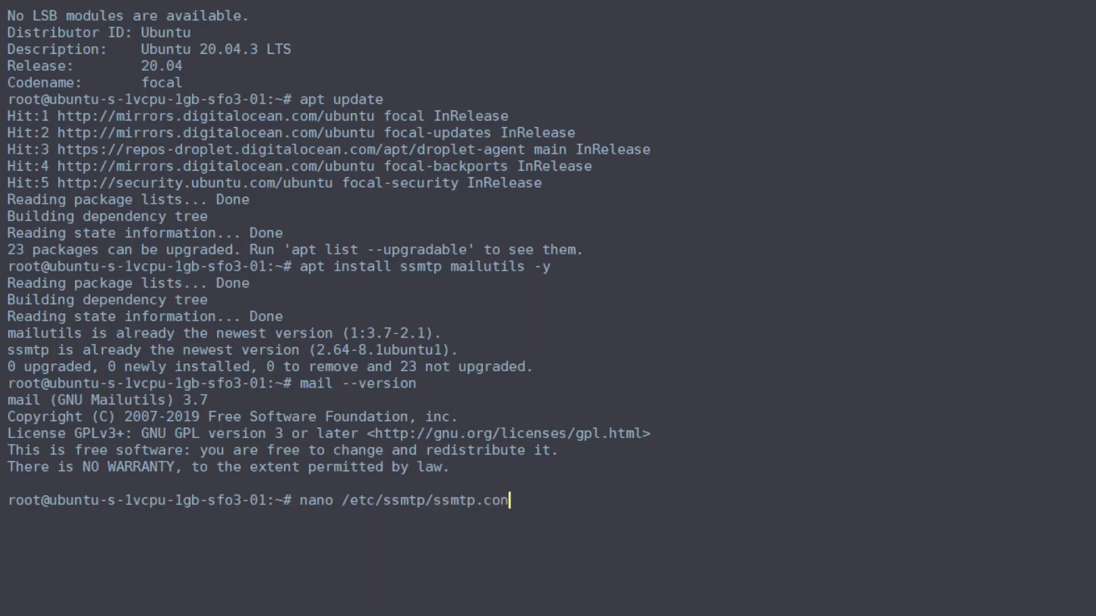
{"action": "type", "text": "f"}
{"action": "key", "text": "Return"}
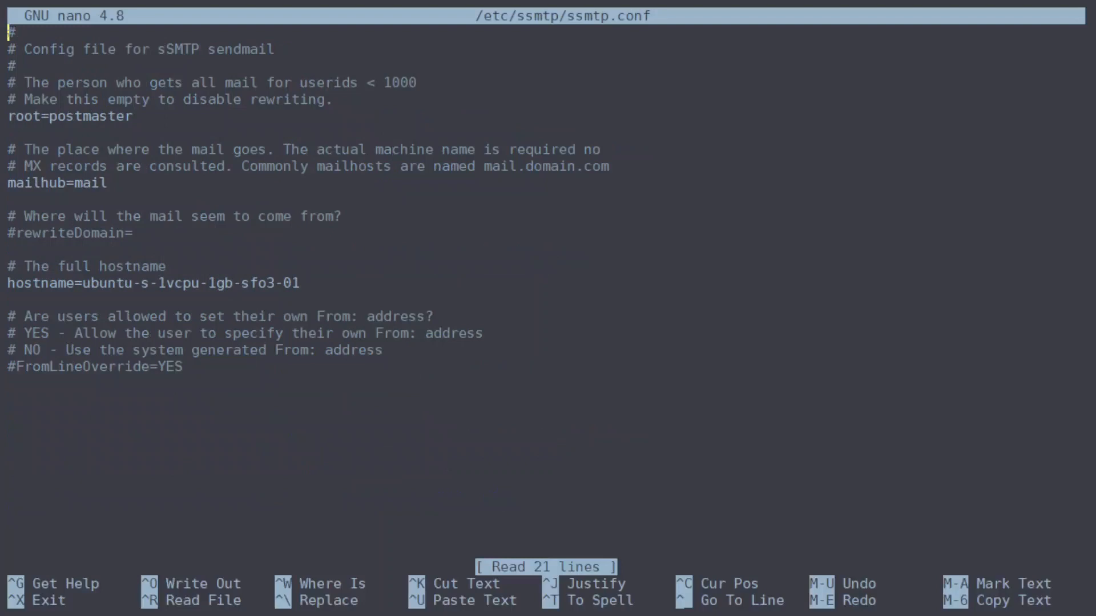
{"action": "key", "text": "Down"}
{"action": "key", "text": "Down"}
{"action": "key", "text": "Down"}
{"action": "key", "text": "Down"}
{"action": "key", "text": "Down"}
{"action": "key", "text": "End"}
- Replace the mailhub value with smtp.mailgun.org:587
{"action": "key", "text": "Down"}
{"action": "key", "text": "Down"}
{"action": "key", "text": "Down"}
{"action": "key", "text": "Down"}
{"action": "key", "text": "BackSpace"}
{"action": "key", "text": "BackSpace"}
{"action": "key", "text": "BackSpace"}
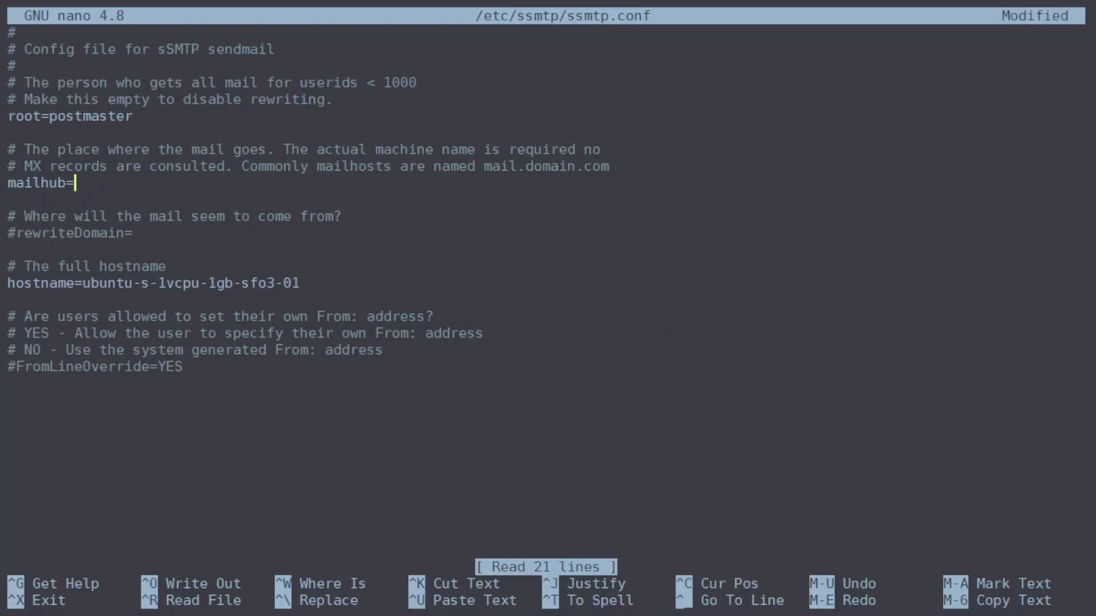
{"action": "type", "text": "smtp."}
{"action": "type", "text": "mailgun"}
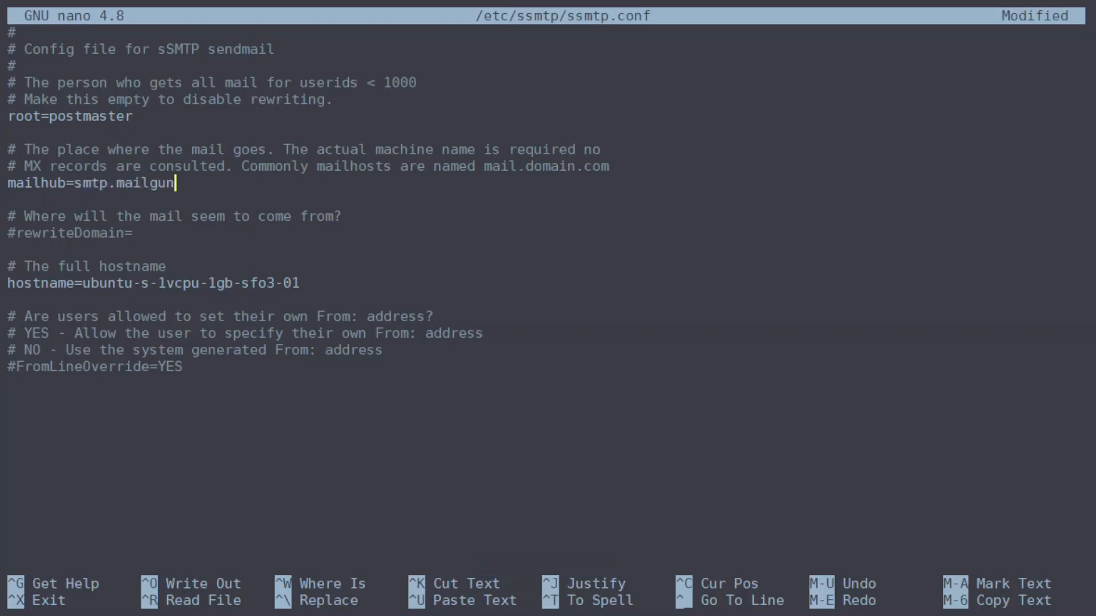
{"action": "type", "text": "."}
{"action": "type", "text": "org:"}
{"action": "type", "text": "5"}
{"action": "type", "text": "87"}
- Add AuthUser and AuthPass lines with the pasted Mailgun sandbox login and password
{"action": "key", "text": "Return"}
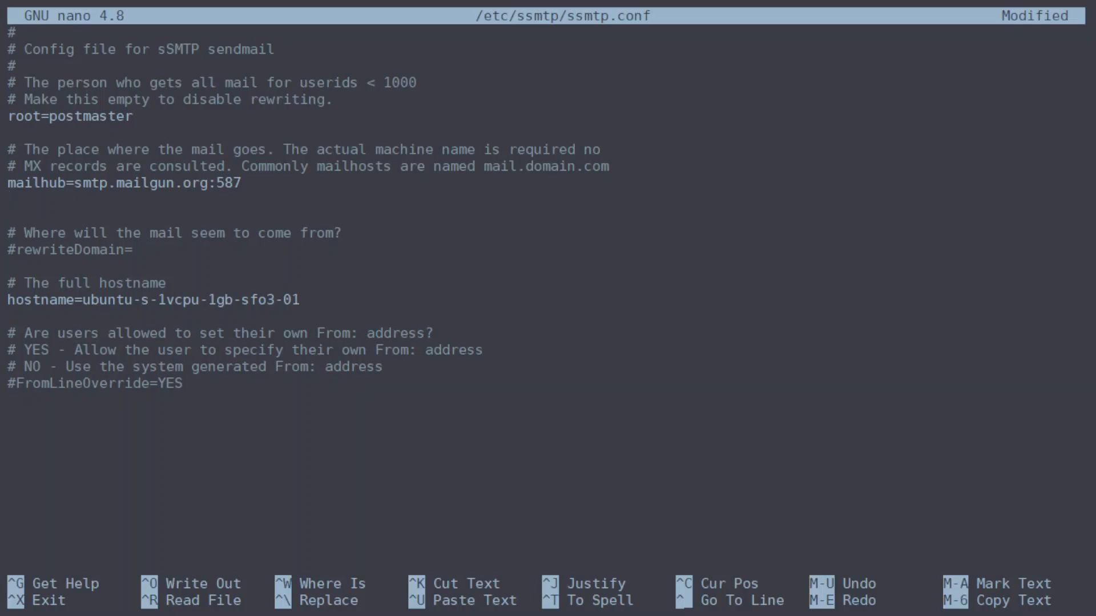
{"action": "type", "text": "AuthUser"}
{"action": "type", "text": "="}
{"action": "key", "text": "ctrl+shift+v"}
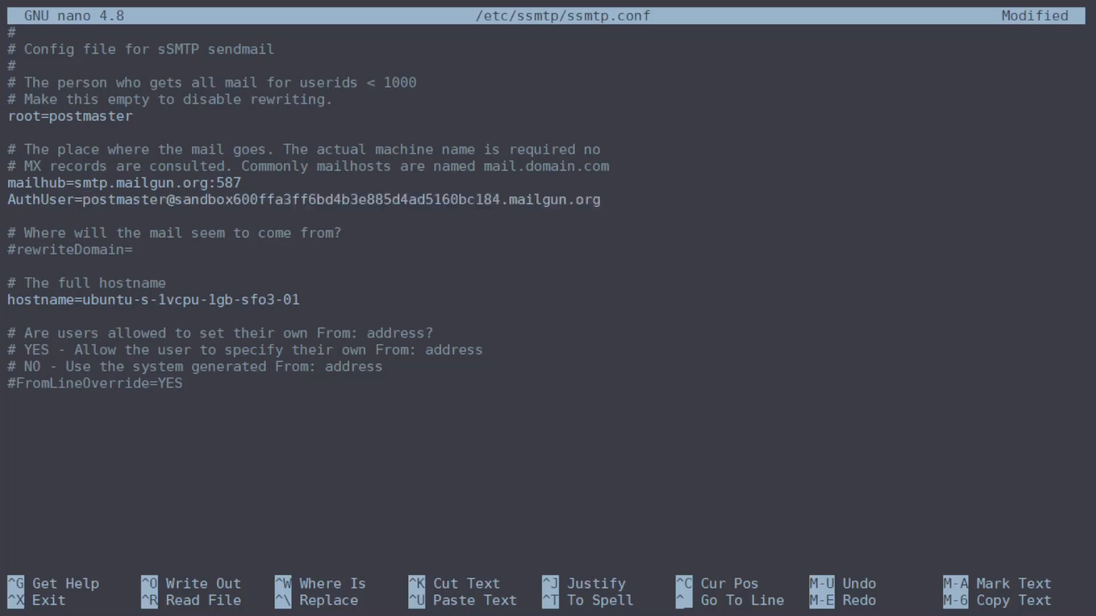
{"action": "key", "text": "Return"}
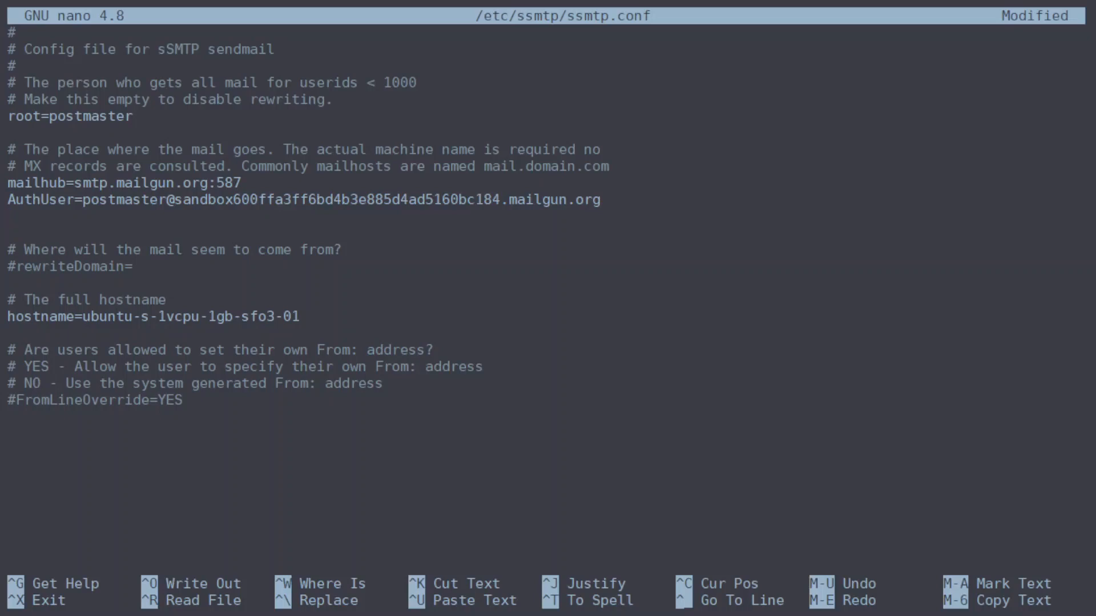
{"action": "type", "text": "AuthPass"}
{"action": "type", "text": "="}
{"action": "key", "text": "ctrl+shift+v"}
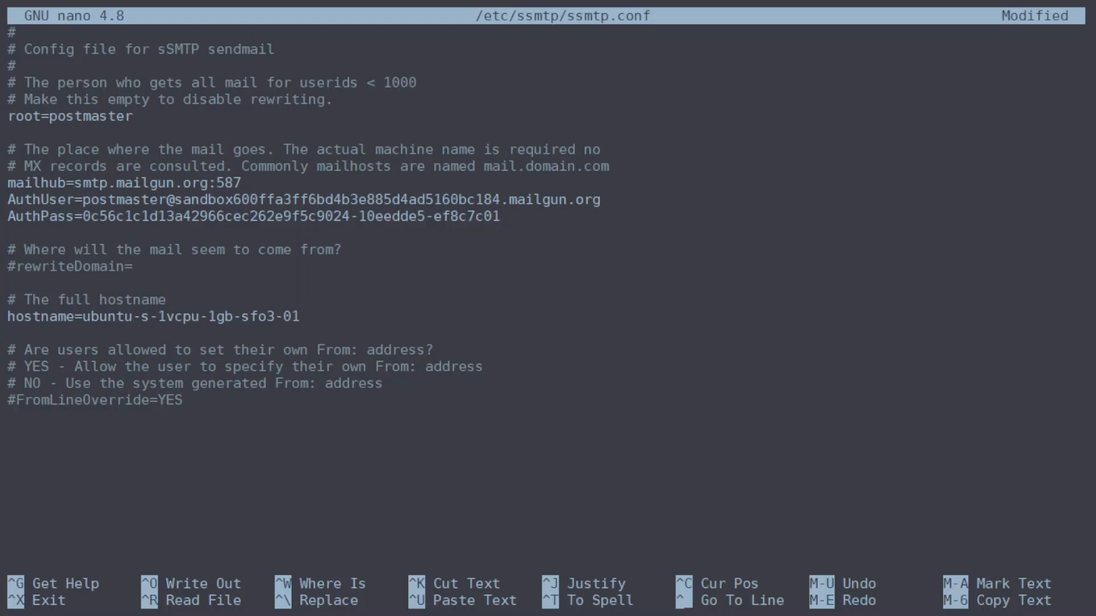
- Uncomment FromLineOverride=YES and add UseSTARTTLS=YES, checking the mailhub port 587
{"action": "key", "text": "Down"}
{"action": "key", "text": "Down"}
{"action": "key", "text": "Down"}
{"action": "key", "text": "Down"}
{"action": "key", "text": "Down"}
{"action": "key", "text": "Down"}
{"action": "key", "text": "Down"}
{"action": "key", "text": "Down"}
{"action": "key", "text": "Down"}
{"action": "key", "text": "Down"}
{"action": "key", "text": "Down"}
{"action": "key", "text": "Home"}
{"action": "key", "text": "Delete"}
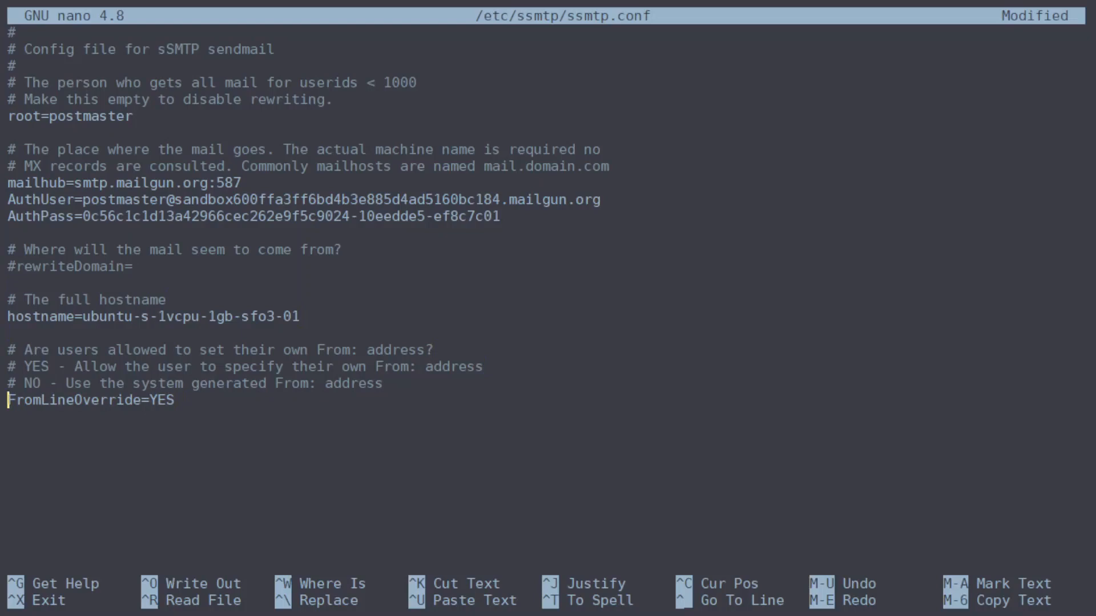
{"action": "key", "text": "End"}
{"action": "key", "text": "Return"}
{"action": "key", "text": "Return"}
{"action": "type", "text": "Use"}
{"action": "type", "text": "STARTT"}
{"action": "type", "text": "LS="}
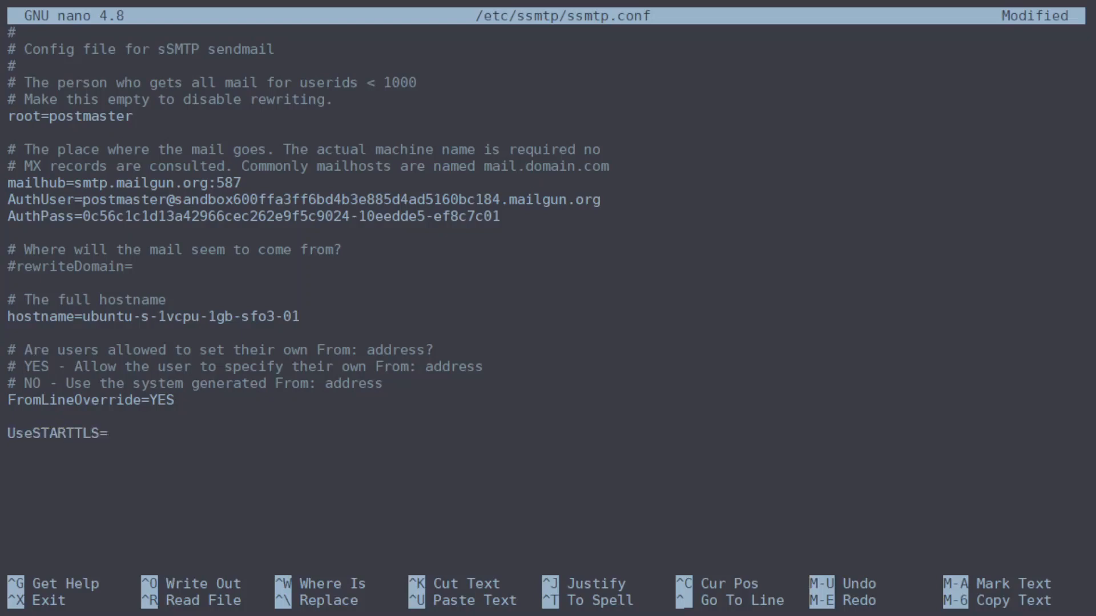
{"action": "key", "text": "Up"}
{"action": "key", "text": "Up"}
{"action": "key", "text": "Up"}
{"action": "key", "text": "Up"}
{"action": "key", "text": "Up"}
{"action": "key", "text": "Up"}
{"action": "key", "text": "Down"}
{"action": "key", "text": "ctrl+Right"}
{"action": "key", "text": "ctrl+Right"}
{"action": "key", "text": "ctrl+Right"}
{"action": "key", "text": "ctrl+Right"}
{"action": "key", "text": "Down"}
{"action": "key", "text": "Down"}
{"action": "key", "text": "Down"}
{"action": "key", "text": "Down"}
{"action": "key", "text": "Down"}
{"action": "key", "text": "Down"}
{"action": "key", "text": "Down"}
{"action": "type", "text": "YES"}
- Save the configuration to /etc/ssmtp/ssmtp.conf and exit nano to the shell
{"action": "key", "text": "ctrl+o"}
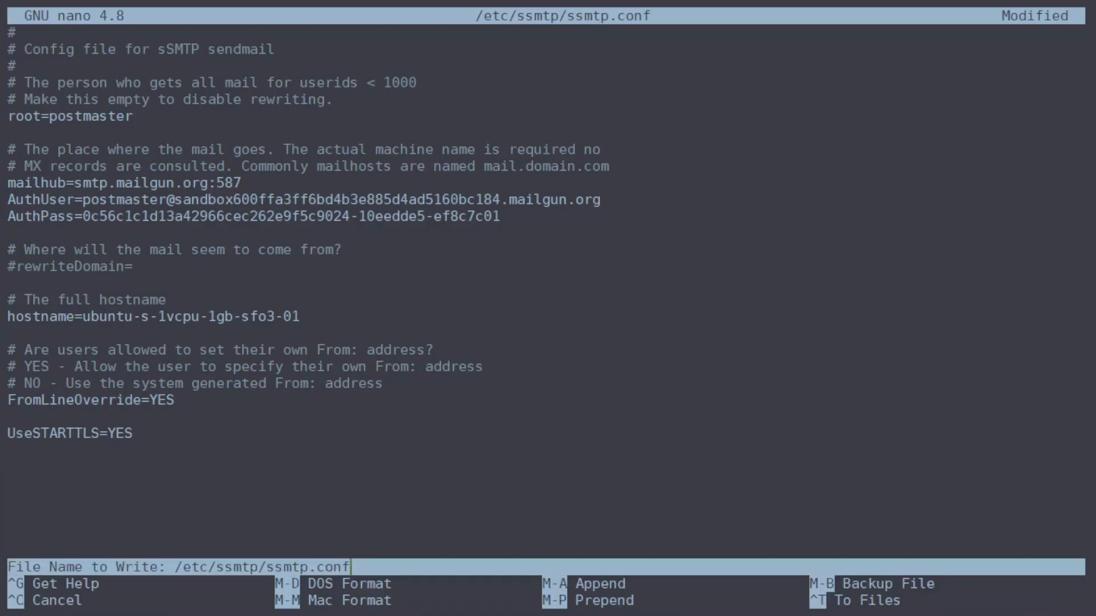
{"action": "key", "text": "Return"}
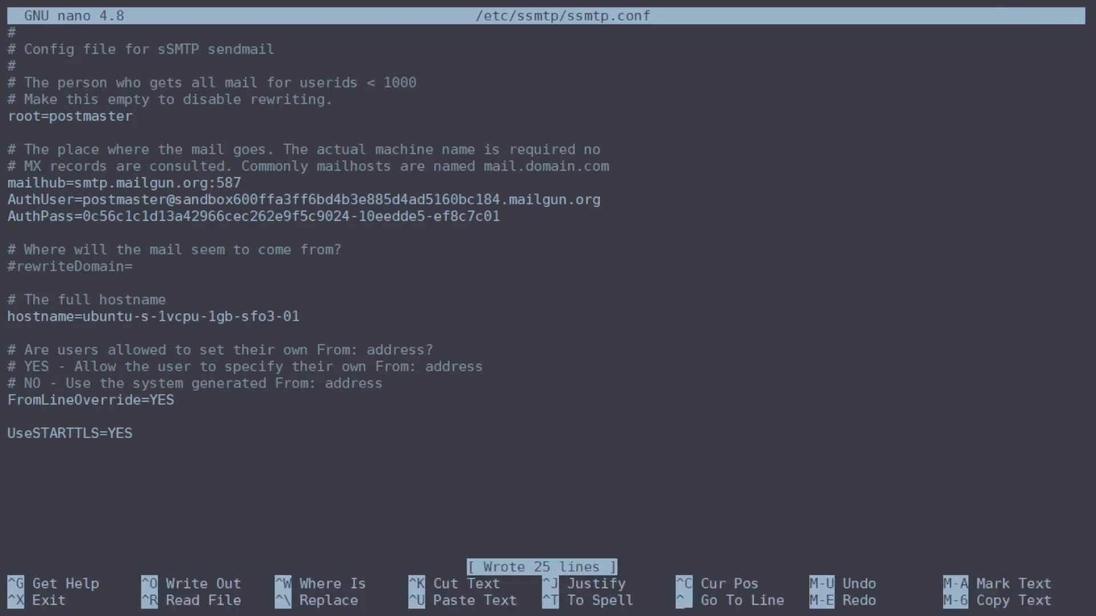
{"action": "key", "text": "ctrl+x"}
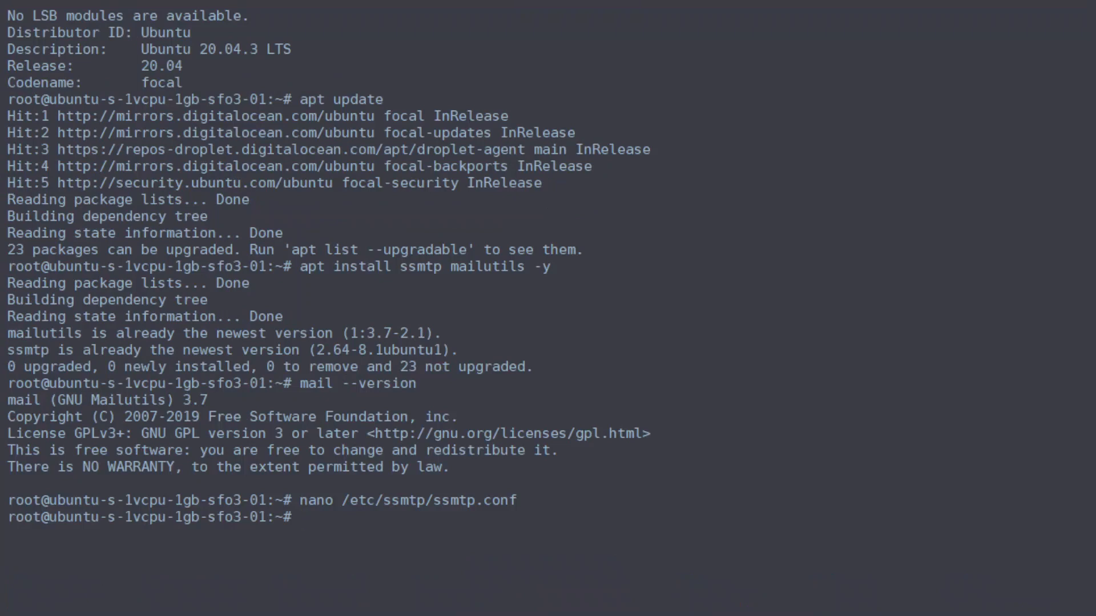
{"action": "type", "text": "ma"}
{"action": "type", "text": "il -s \""}
{"action": "type", "text": "Y"}
{"action": "type", "text": "our Subje"}
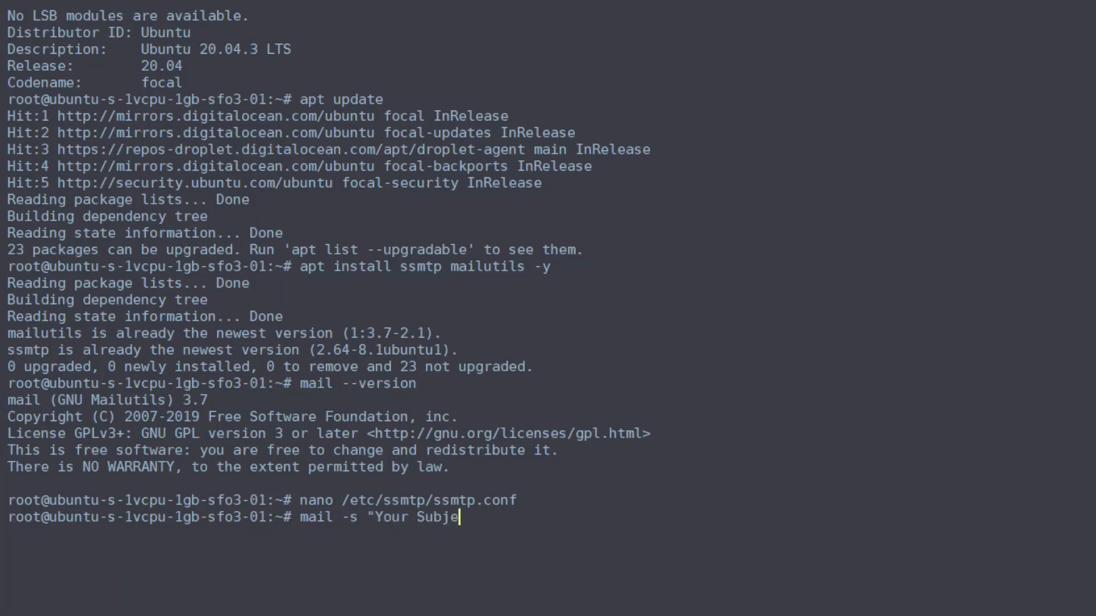
{"action": "type", "text": "ct her"}
- Compose mail -s "Your Subject HERE" with the test recipient address
{"action": "key", "text": "BackSpace"}
{"action": "key", "text": "BackSpace"}
{"action": "key", "text": "BackSpace"}
{"action": "type", "text": "H"}
{"action": "type", "text": "ERRR"}
{"action": "key", "text": "BackSpace"}
{"action": "key", "text": "BackSpace"}
{"action": "type", "text": "E\""}
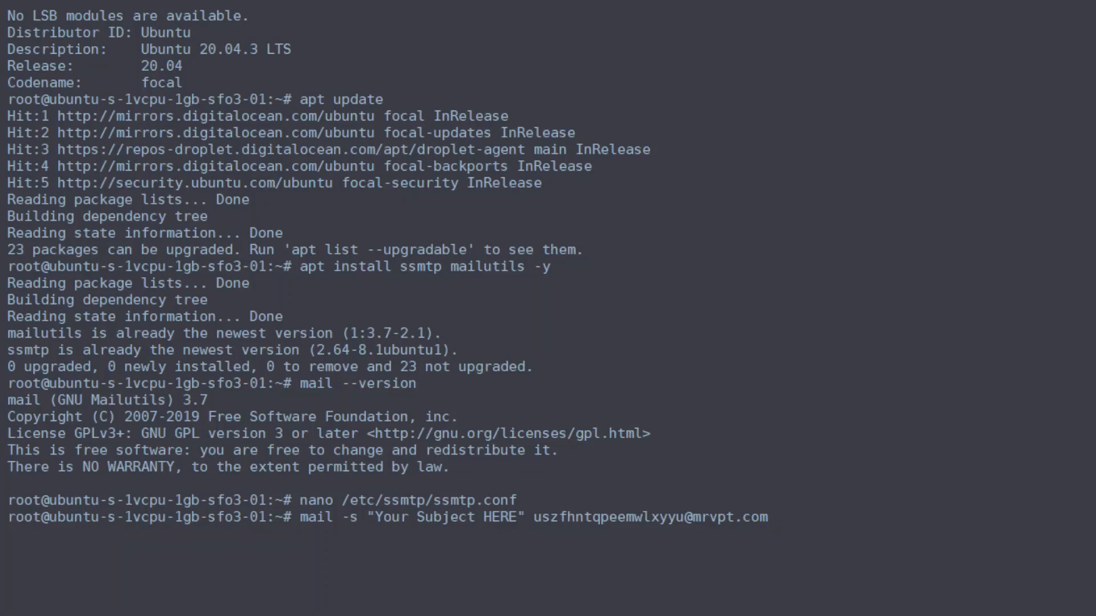
- Send the email with empty Cc and body "This is a EMAIL", ending with Ctrl+D
{"action": "key", "text": "Return"}
{"action": "key", "text": "Return"}
{"action": "type", "text": "This is a EMAIL"}
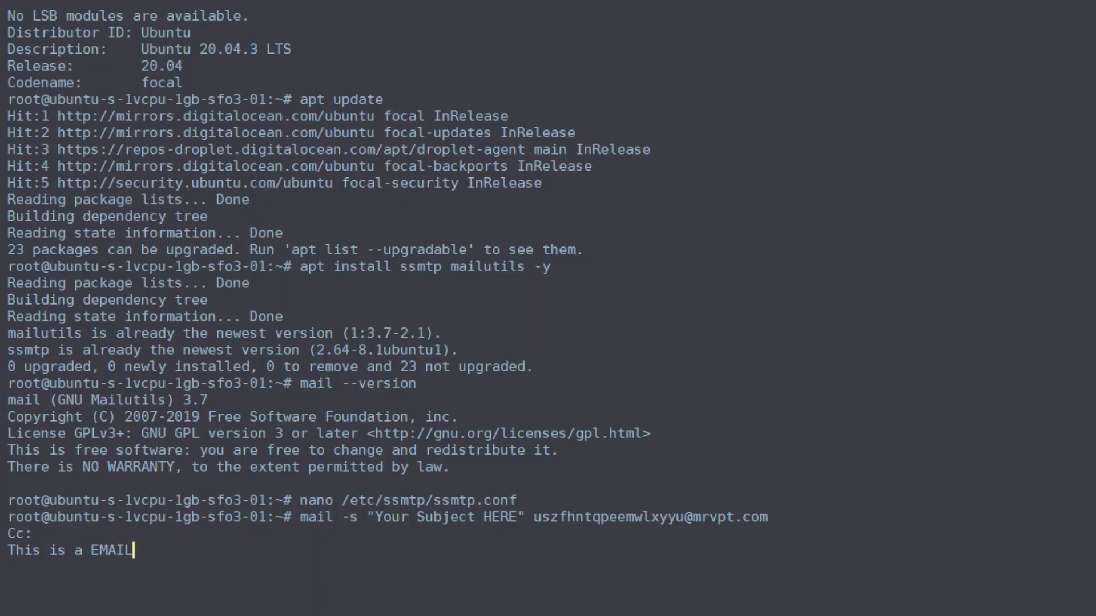
{"action": "key", "text": "Return"}
{"action": "key", "text": "ctrl+d"}
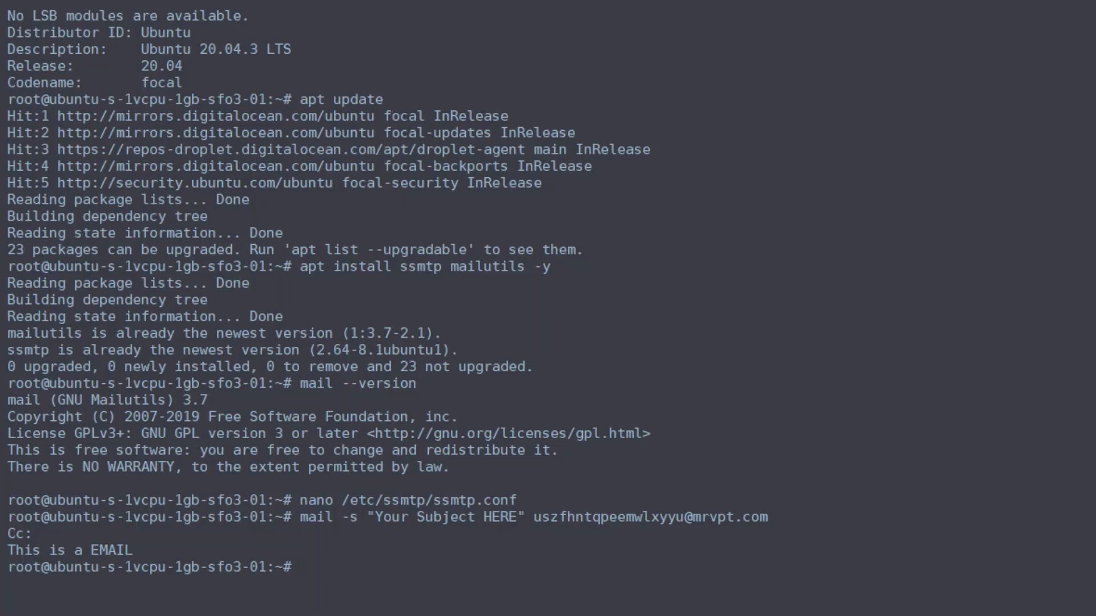
{"action": "type", "text": "echo \"Hi"}
{"action": "type", "text": ", this is a"}
{"action": "type", "text": " email bo"}
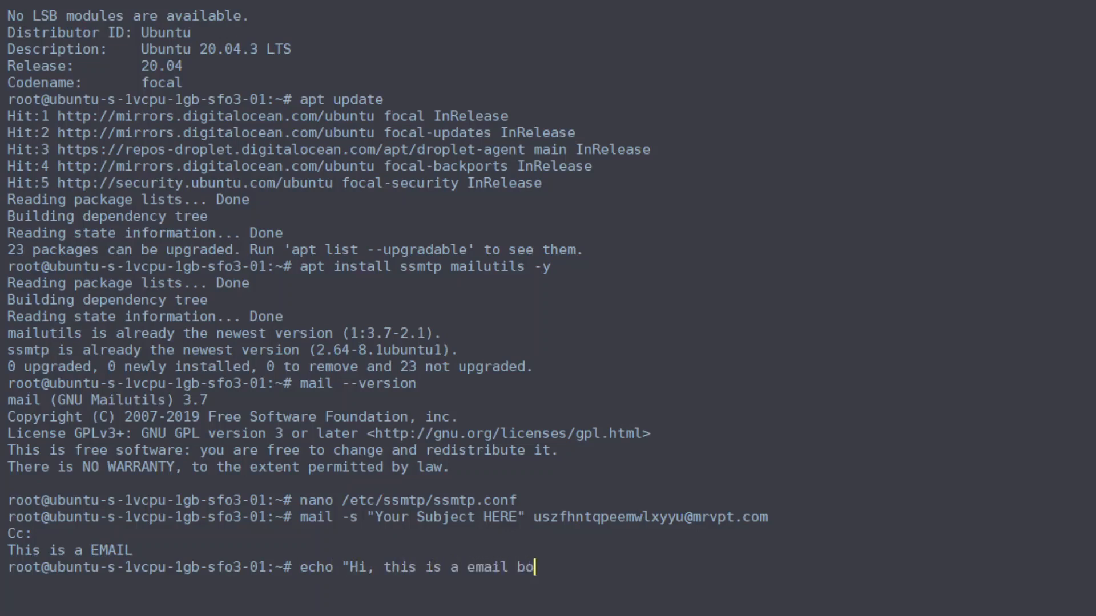
{"action": "type", "text": "dy\" |"}
{"action": "type", "text": " mail -"}
{"action": "type", "text": "s"}
{"action": "type", "text": " \""}
{"action": "type", "text": "M"}
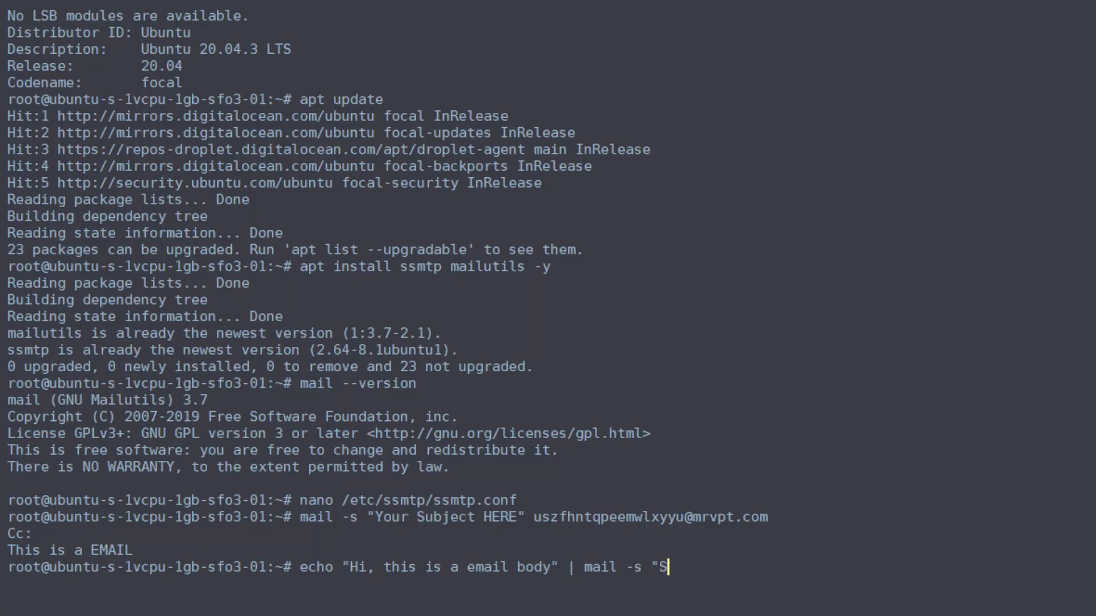
{"action": "type", "text": "y Subjec"}
{"action": "type", "text": "t\" "}
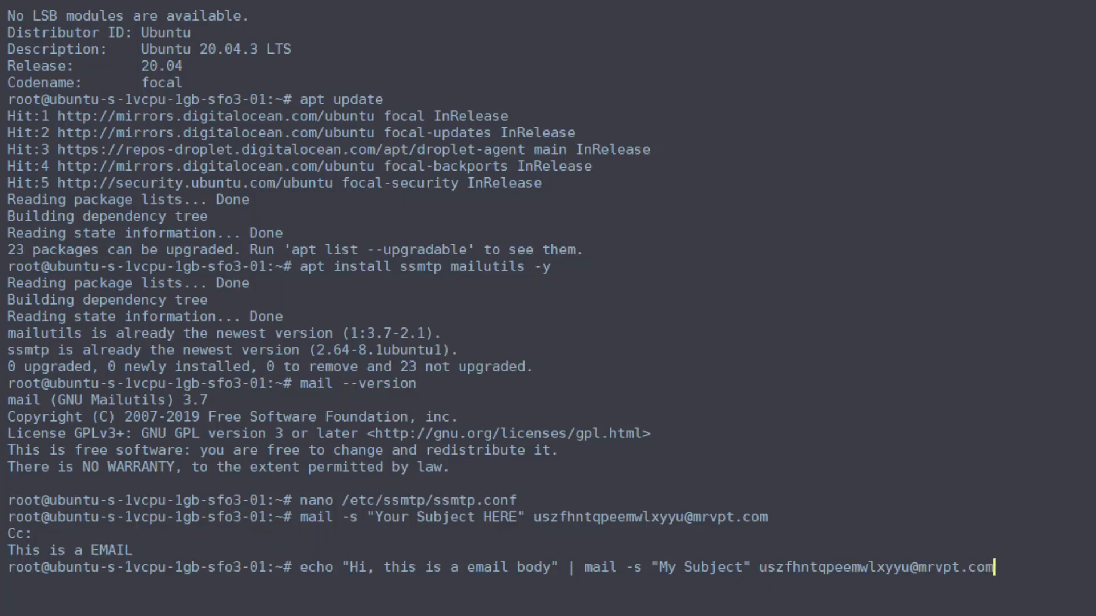
- Send echo "Hi, this is a email body" piped into mail -s "My Subject" to the recipient
{"action": "key", "text": "Return"}
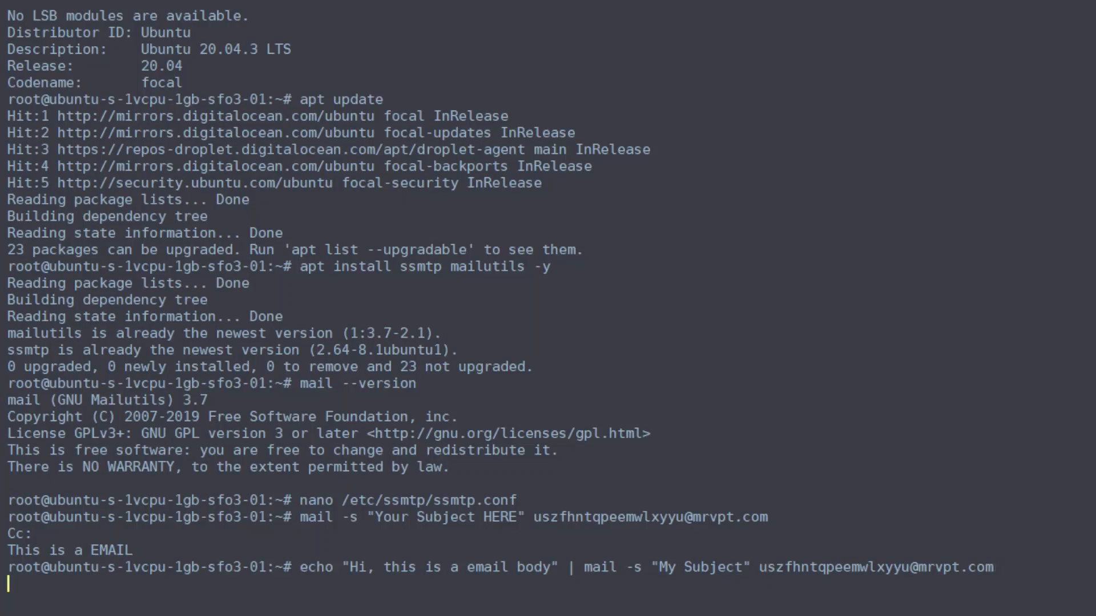